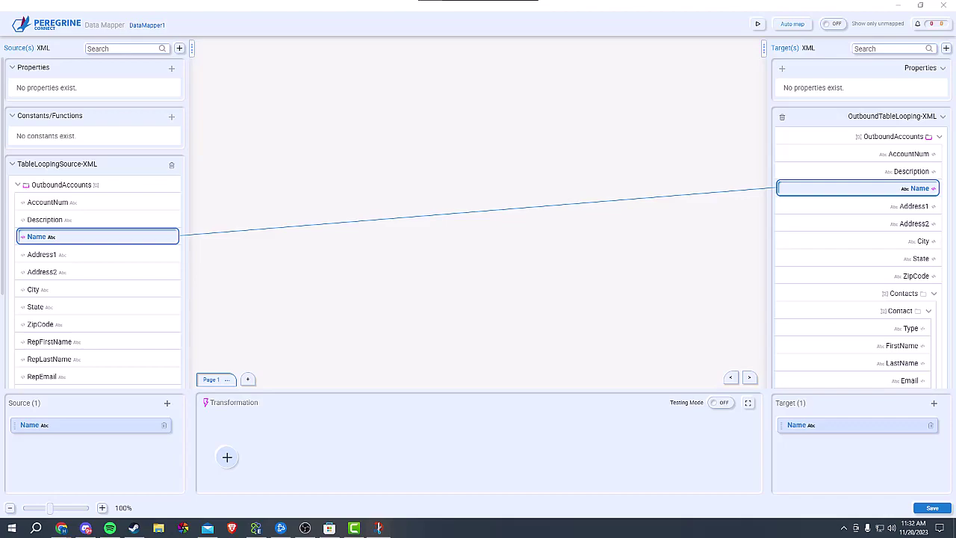
- Add a transformation to the Name mapping and browse the Math, Date, Duration and Convert function categories
click(227, 457)
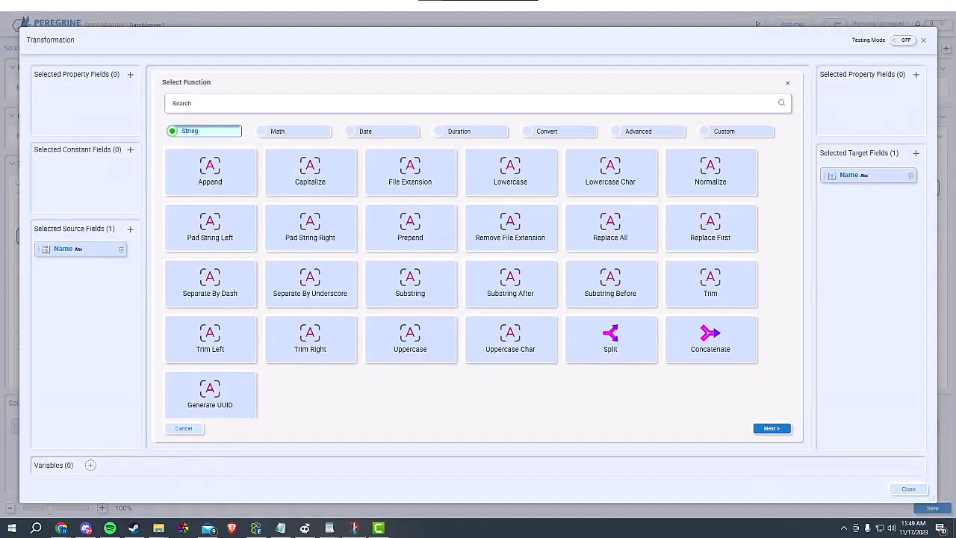
click(293, 131)
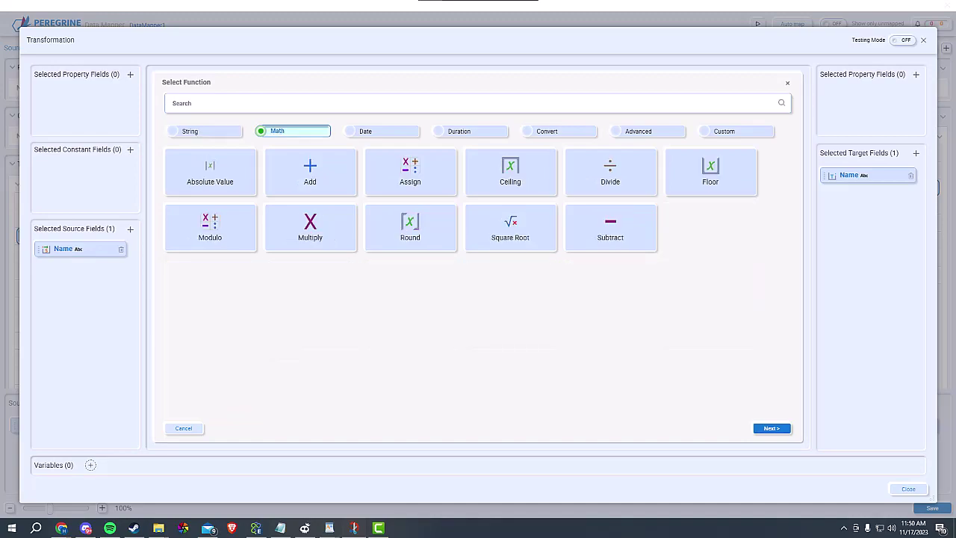
click(381, 131)
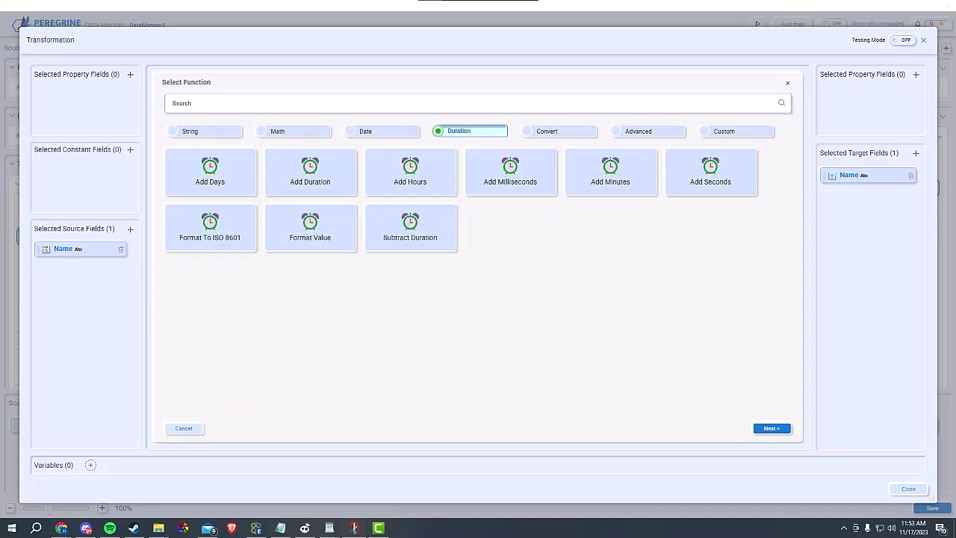
click(559, 130)
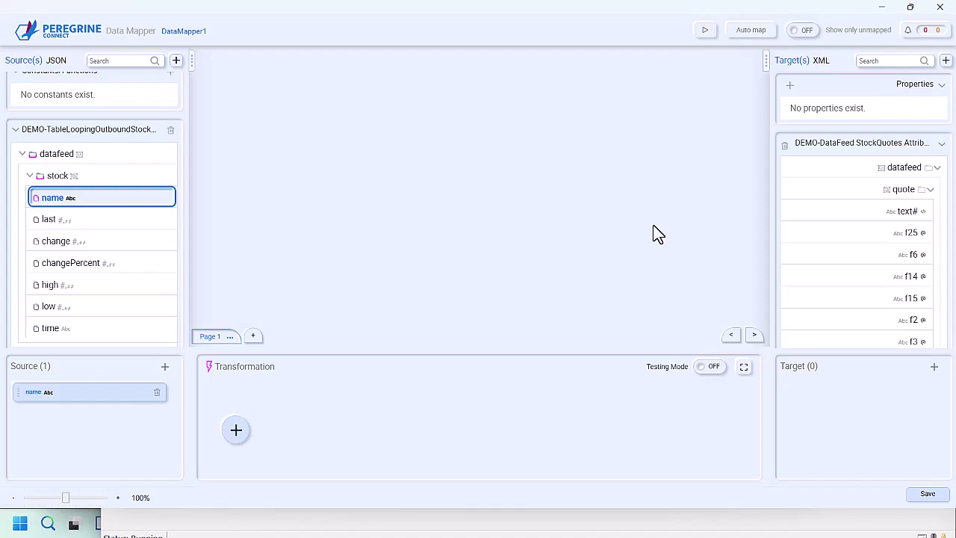
- Map source name to target f25, last to f6 and change to f14, and select changePercent as the next source
click(879, 232)
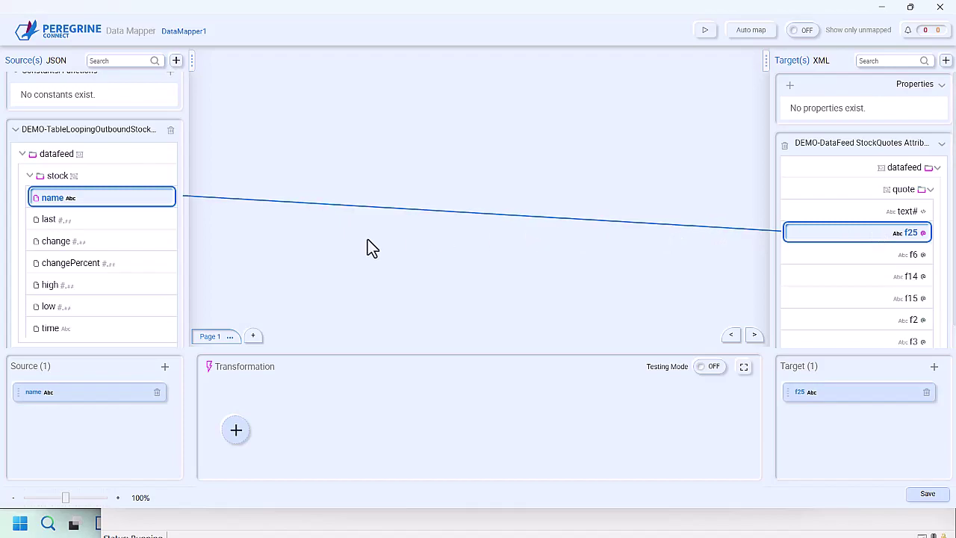
click(137, 223)
click(838, 254)
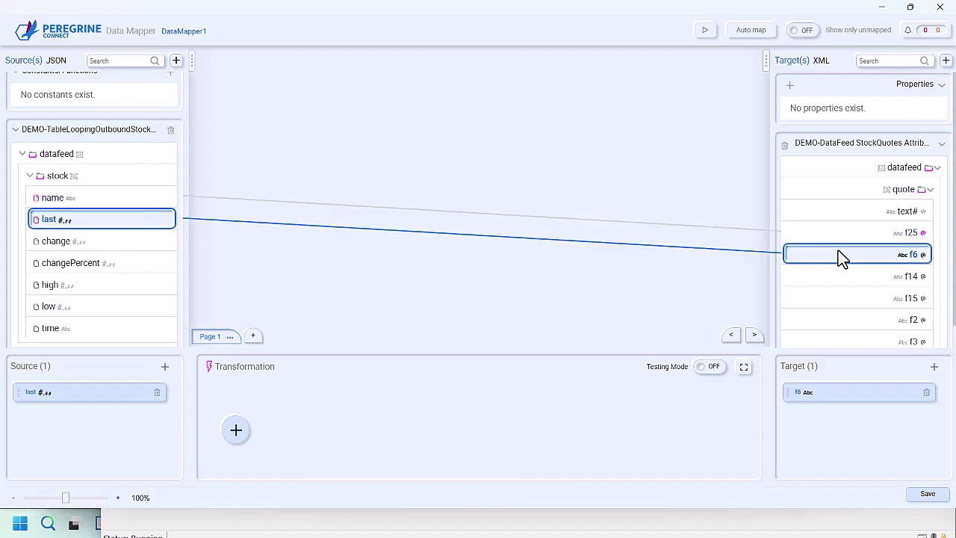
click(145, 242)
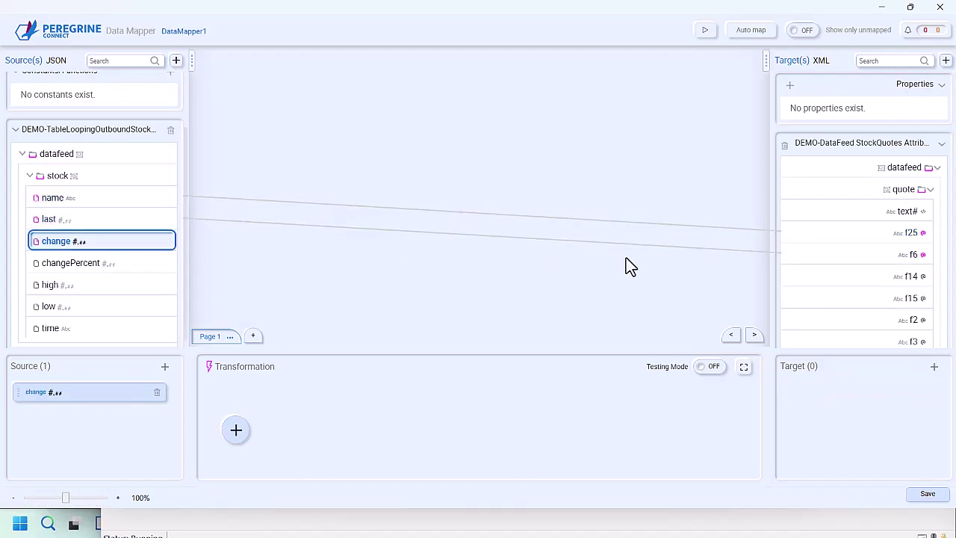
click(788, 274)
click(154, 266)
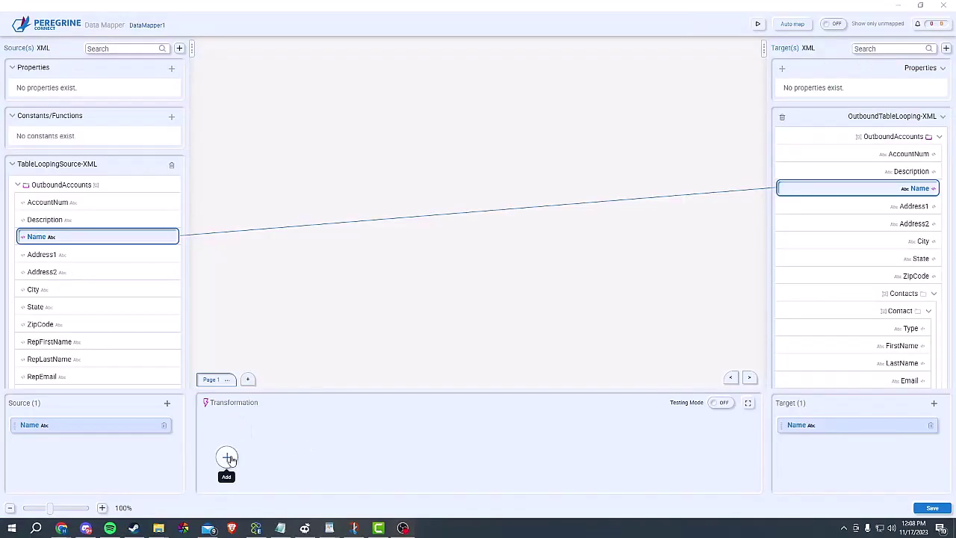
- Open the transformation function picker and examine the Duration, Date, Convert and Advanced functions
click(229, 458)
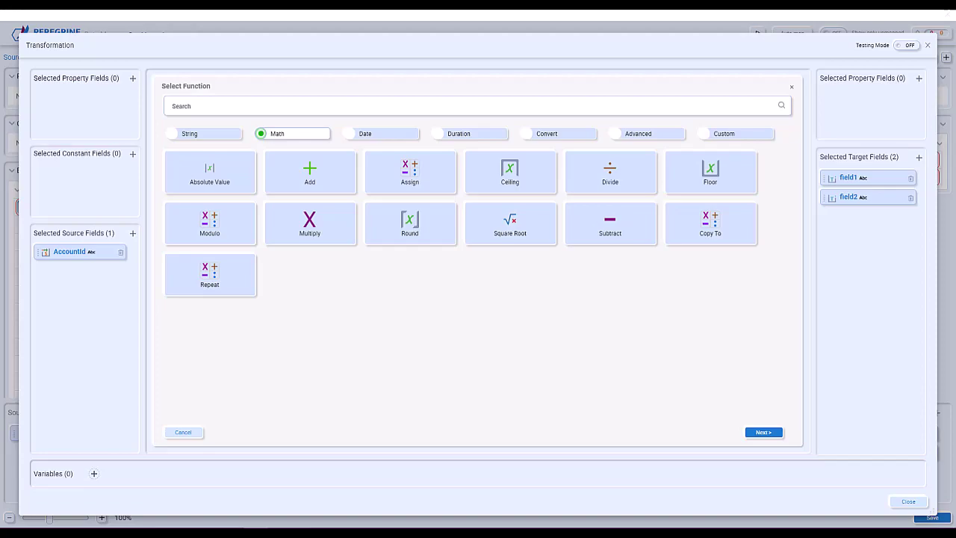
click(459, 133)
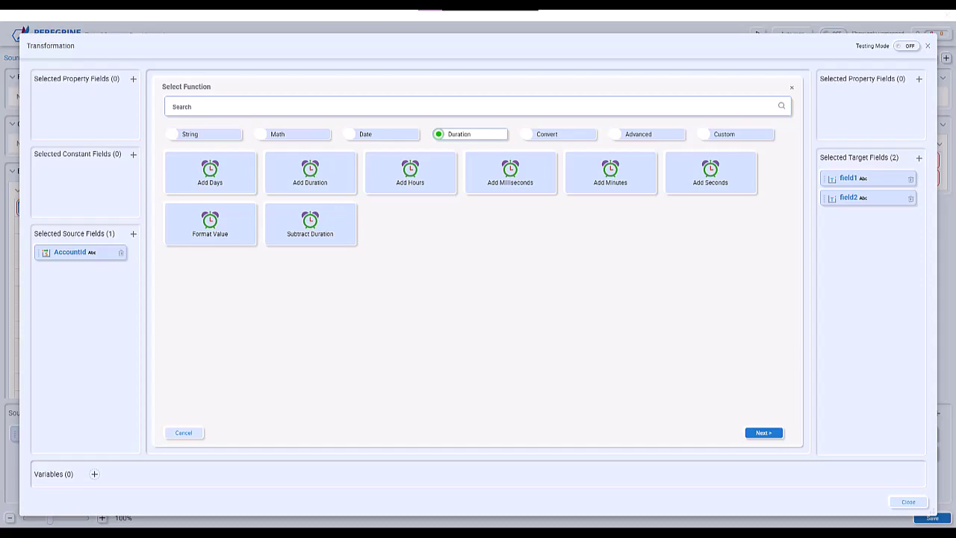
click(366, 134)
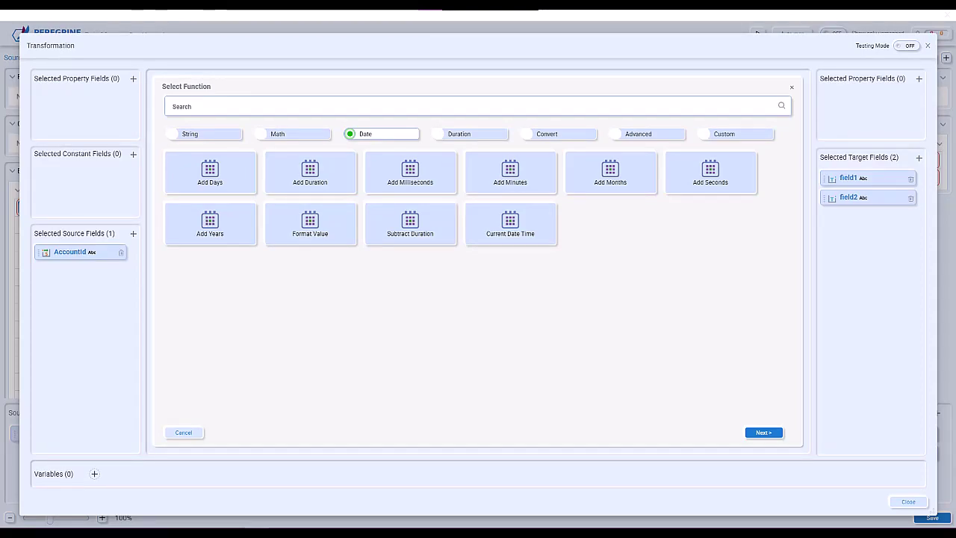
click(547, 134)
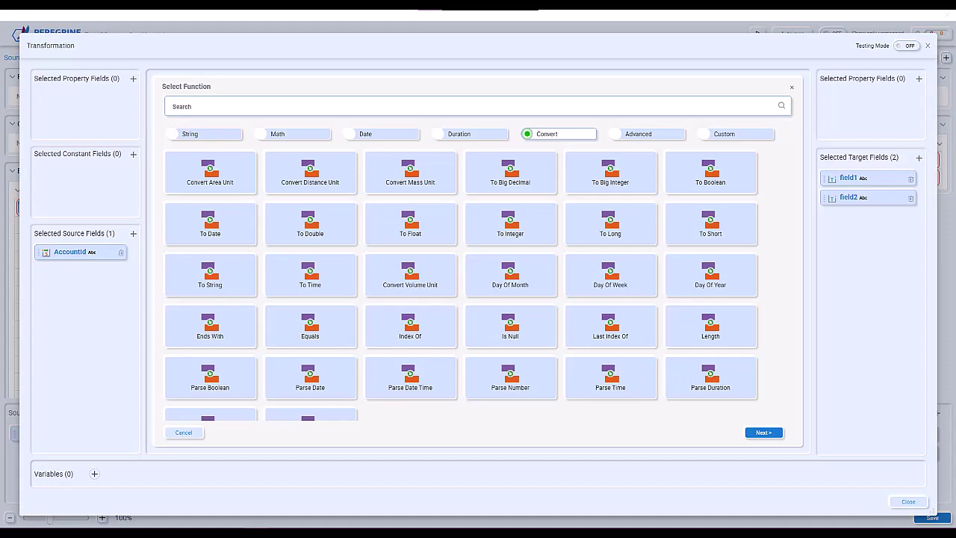
click(639, 134)
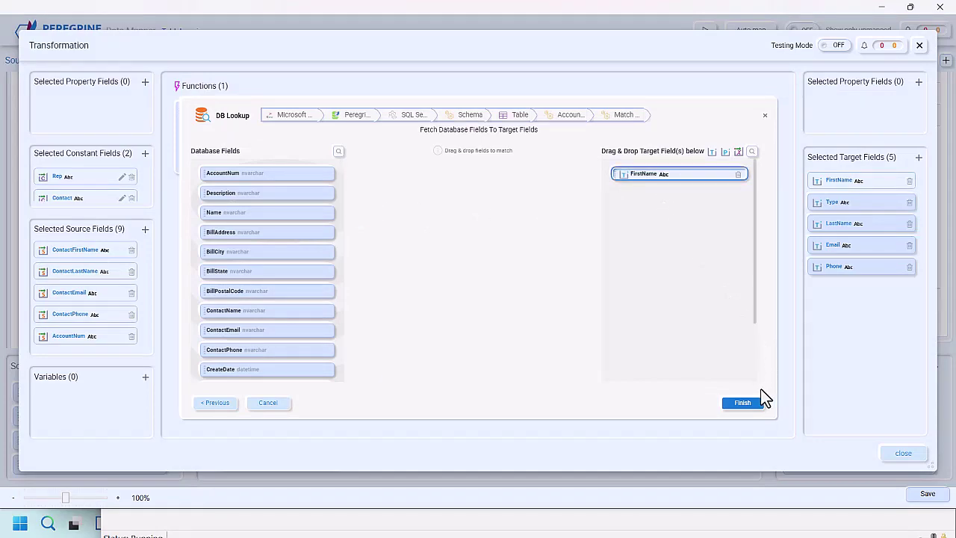
- Match the database field Name to the target field FirstName in the DB Lookup and finish the lookup
click(324, 213)
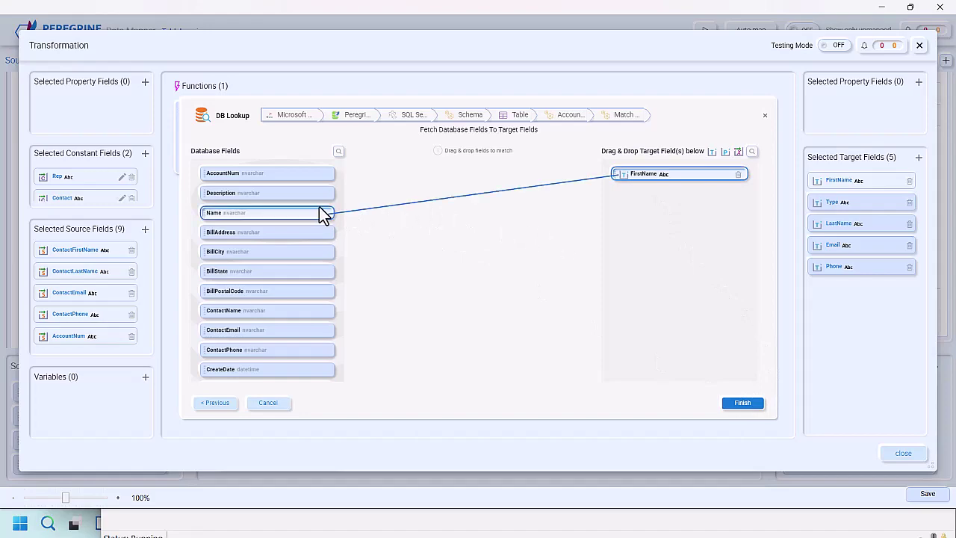
click(743, 403)
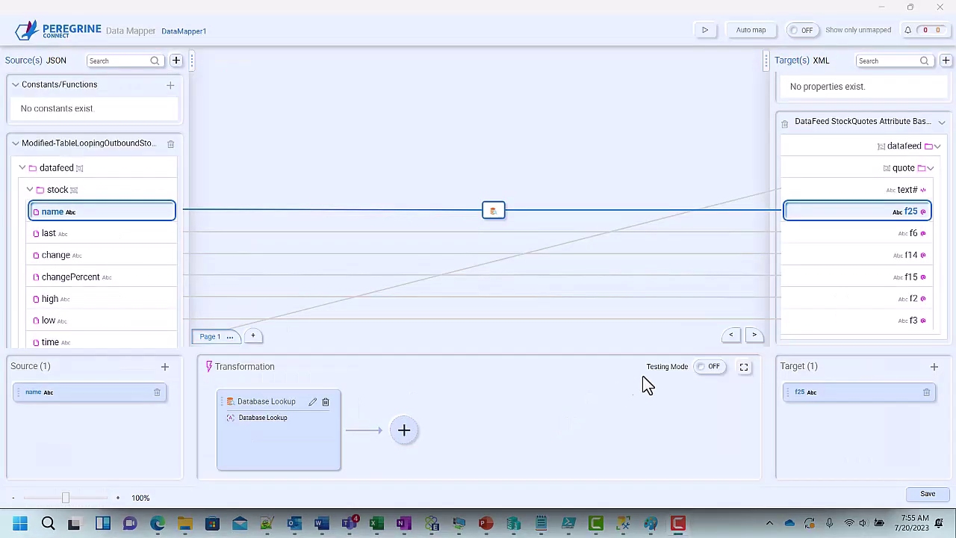
- Enable testing mode in the expanded transformation view and run the Database Lookup with "COMPANY 25" as the source name
click(714, 370)
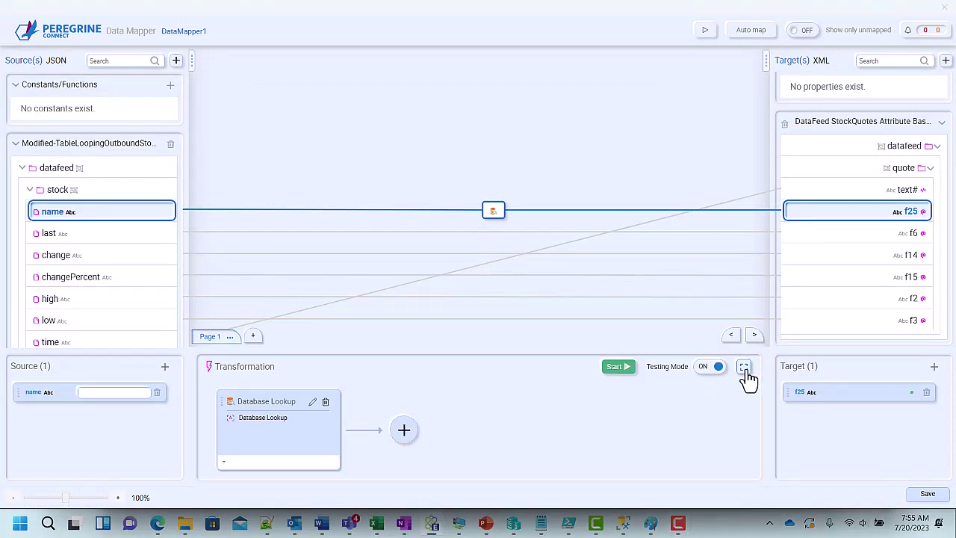
click(744, 367)
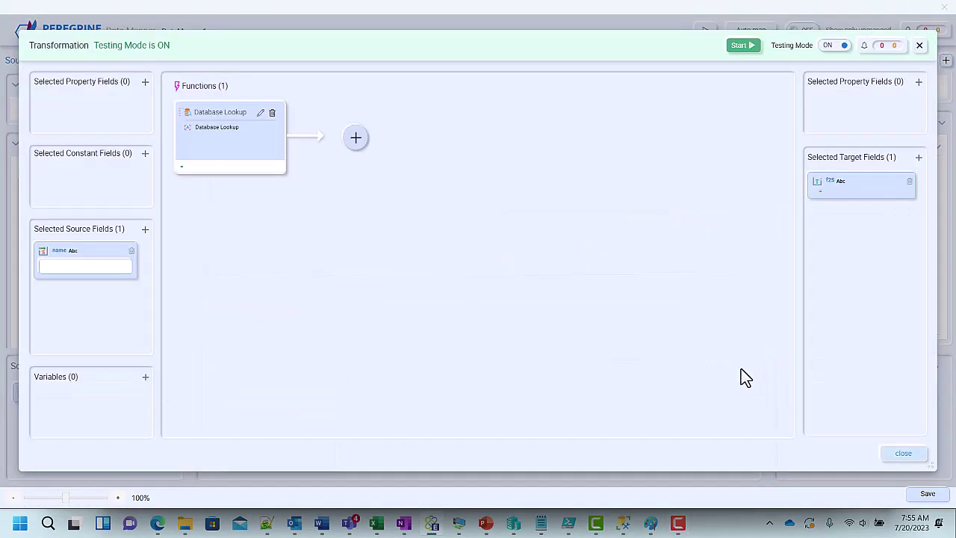
click(105, 269)
text(COMPANY 25)
click(744, 56)
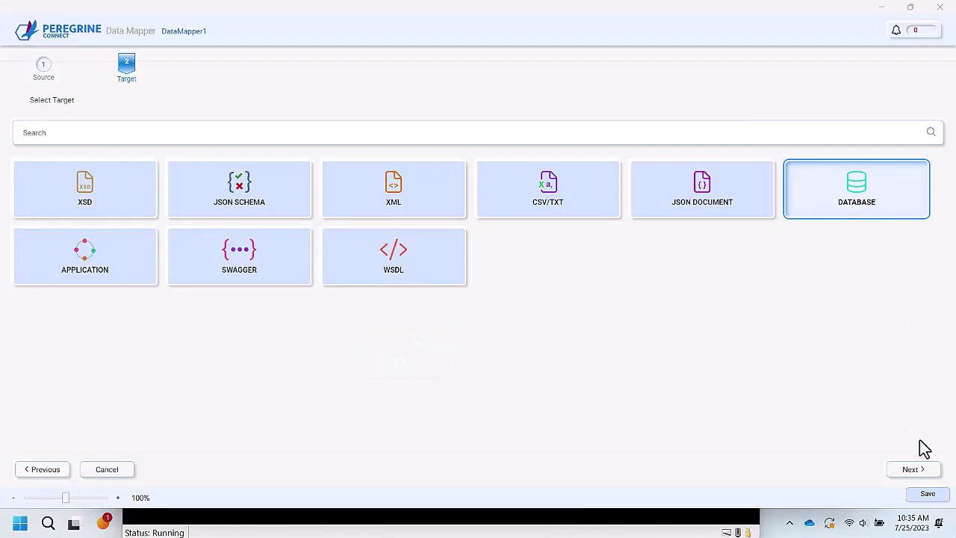
- Configure the database target with the existing SQL Server entry from the Peregrine Repository under Microsoft SQL Server, and test its connection
click(904, 476)
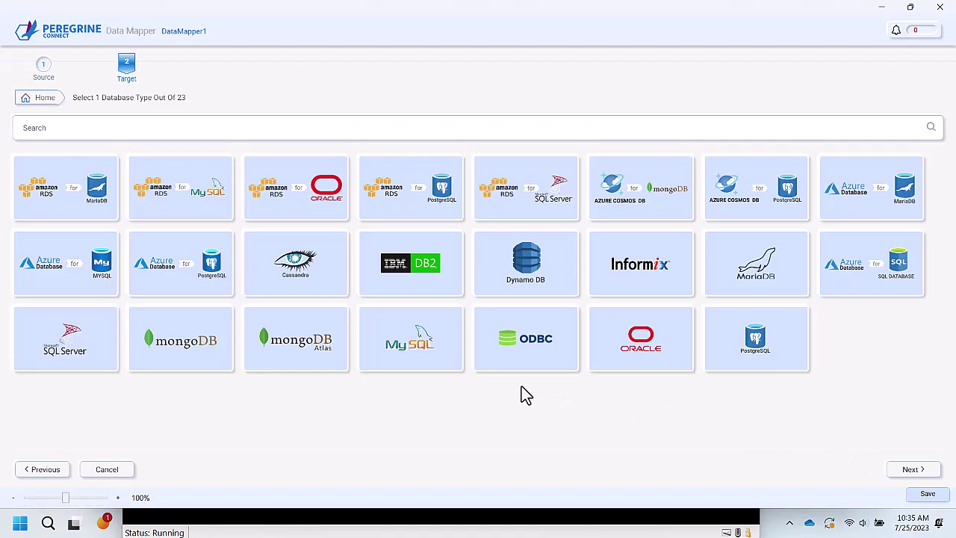
click(85, 366)
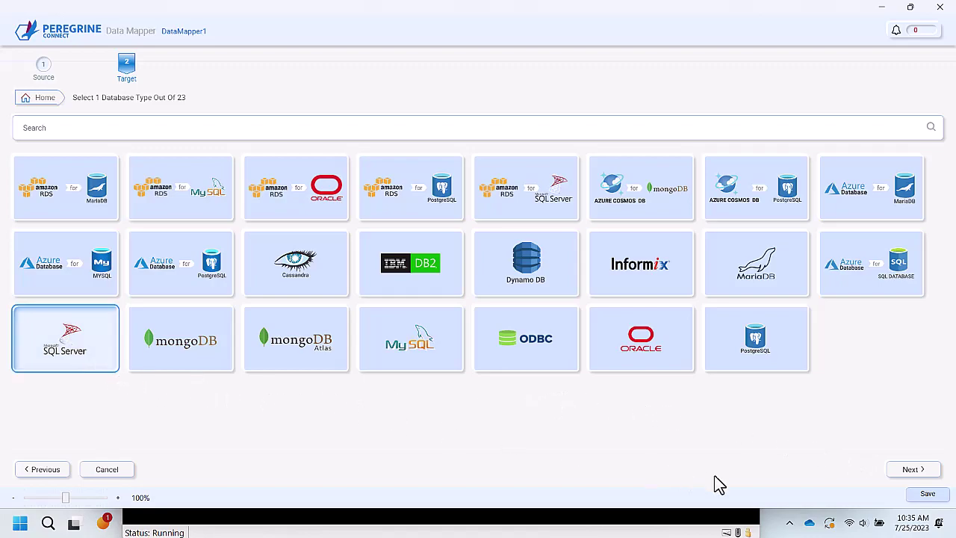
click(901, 473)
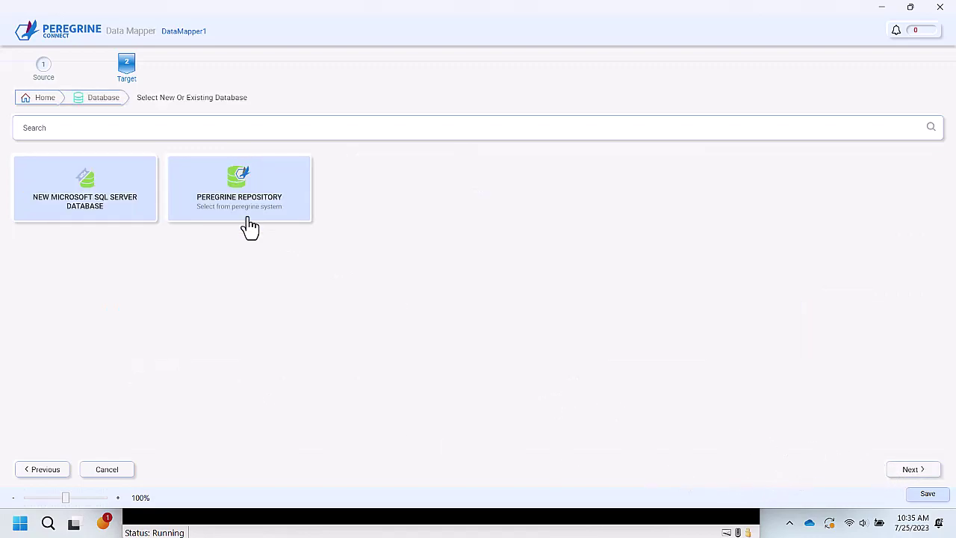
click(300, 233)
click(903, 470)
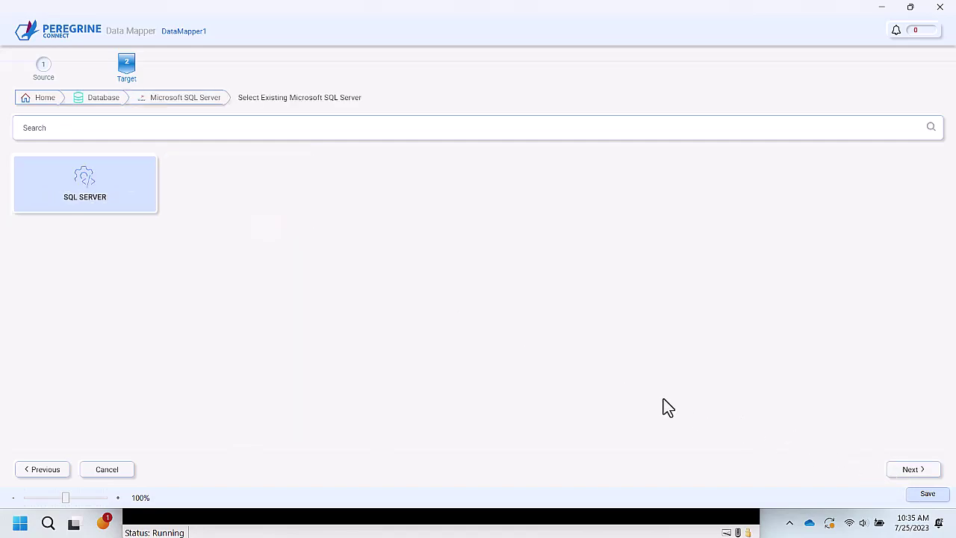
click(137, 206)
click(910, 471)
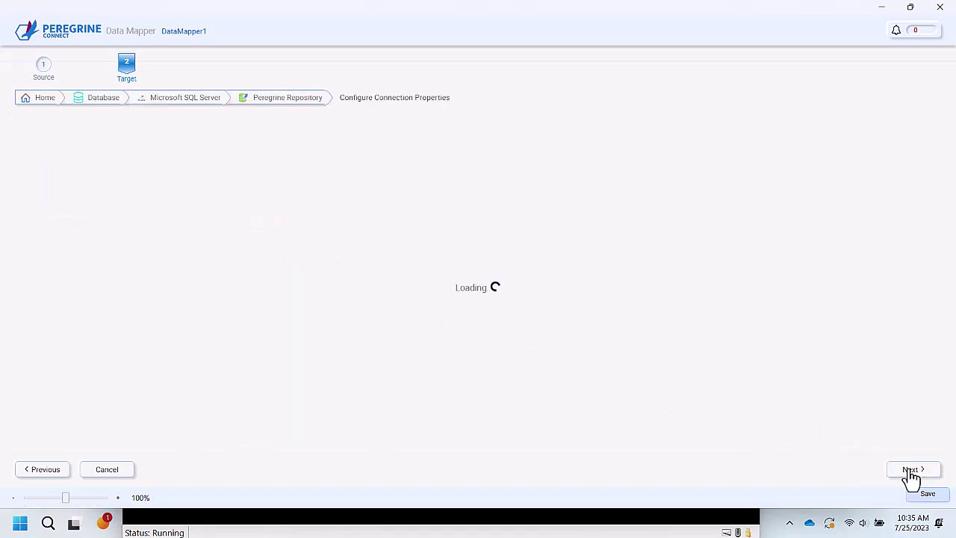
click(892, 418)
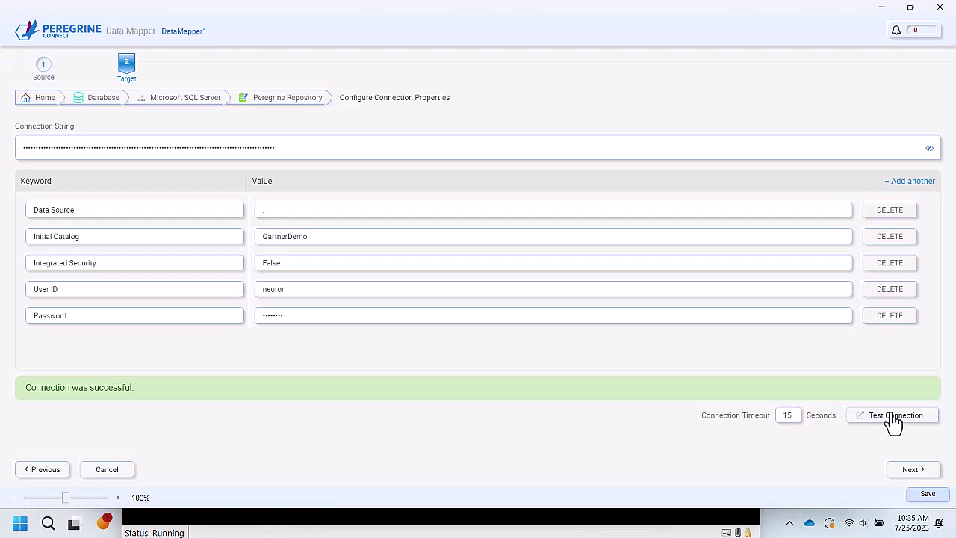
click(917, 472)
- Choose the Accounts table as the target schema and save its document under the name Accounts
click(98, 184)
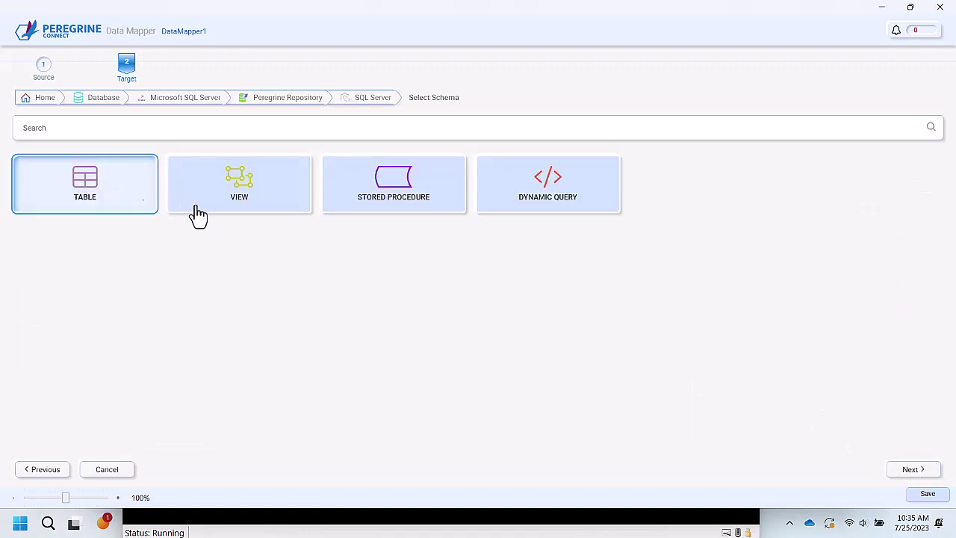
click(910, 471)
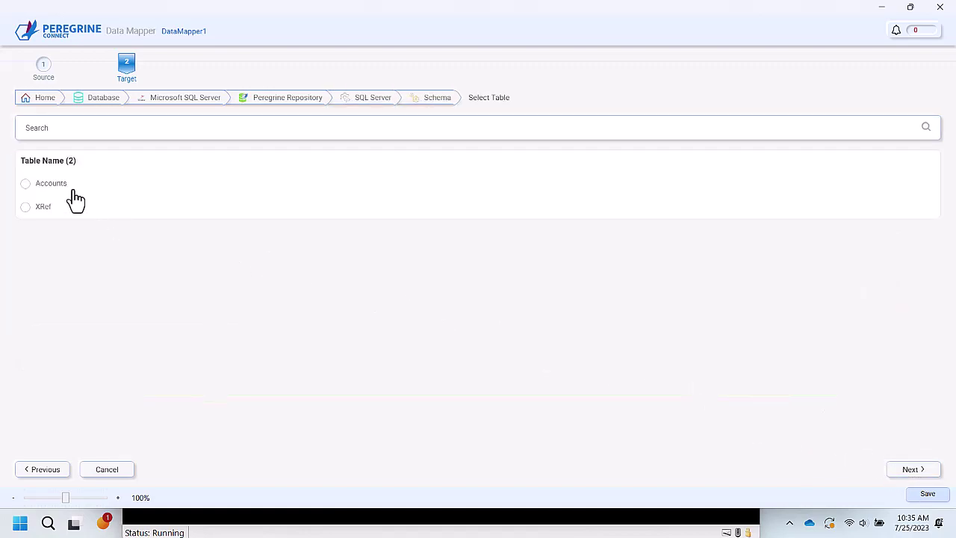
click(75, 192)
click(912, 471)
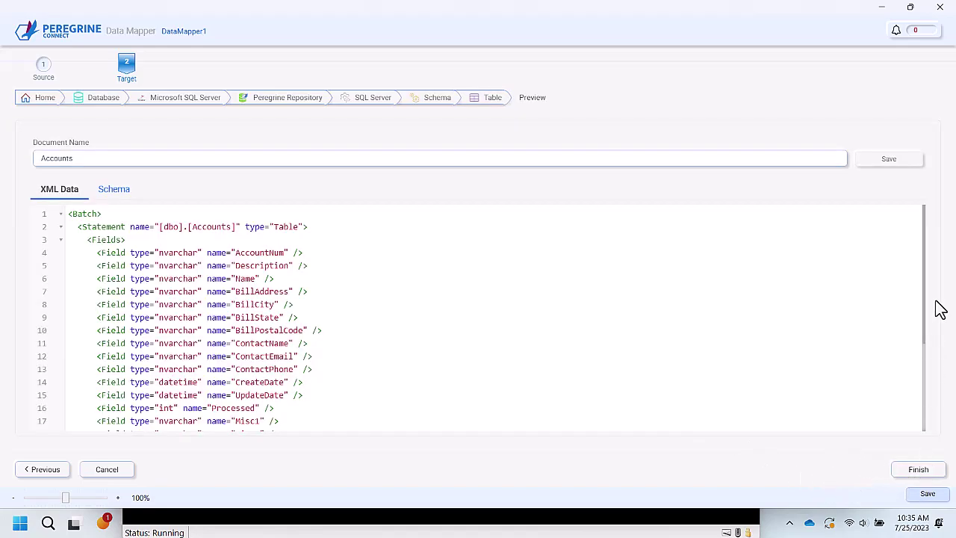
click(886, 161)
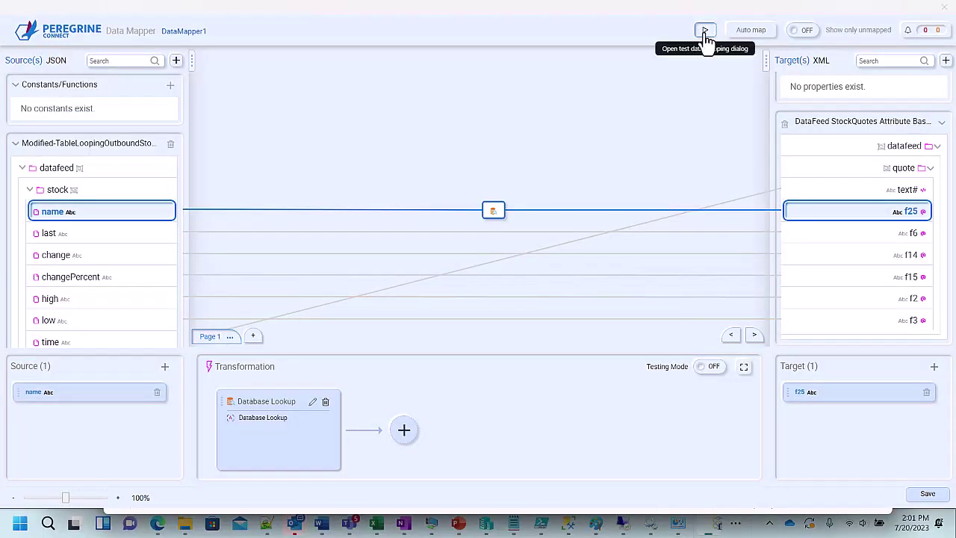
- Start a data mapping test and load the DEMO-TableLoopingOutb… JSON document as its input
click(705, 31)
click(442, 134)
click(437, 157)
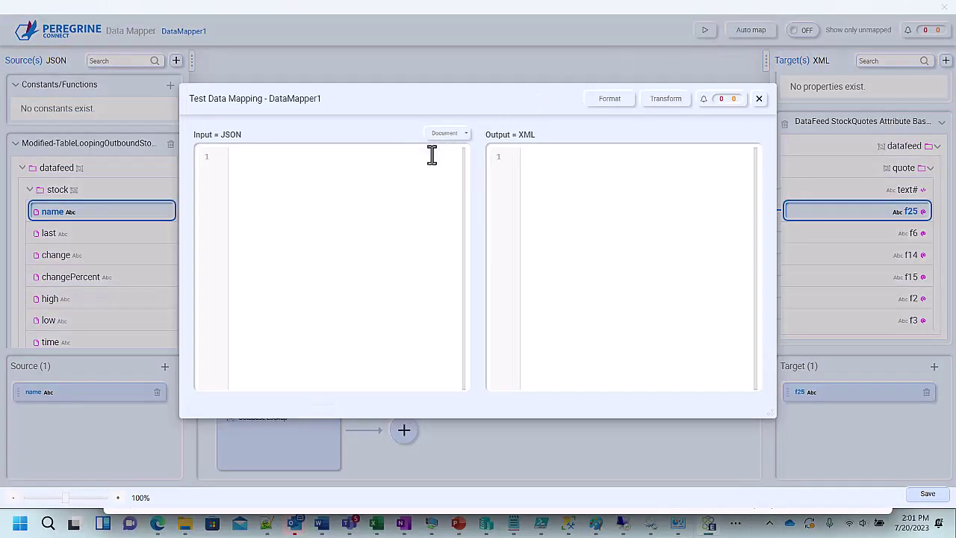
click(282, 269)
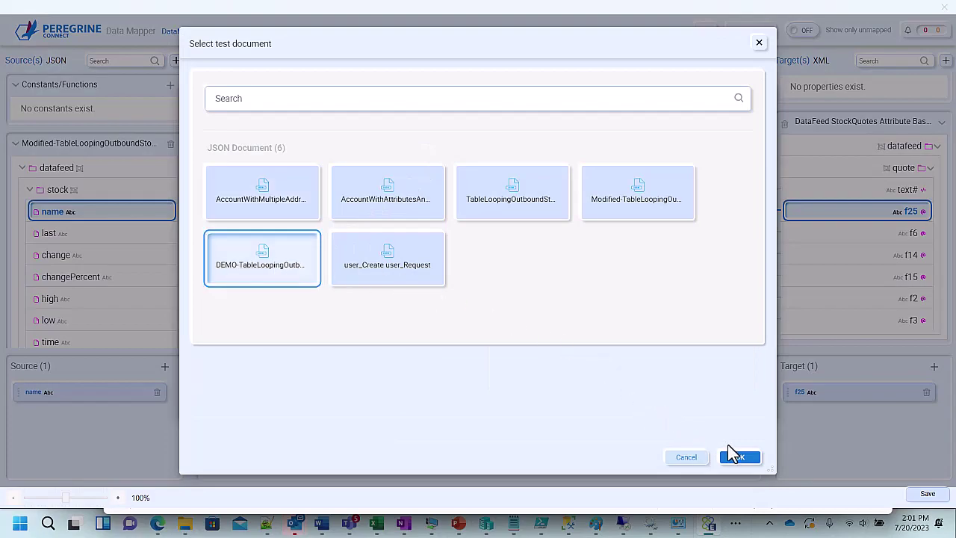
click(738, 455)
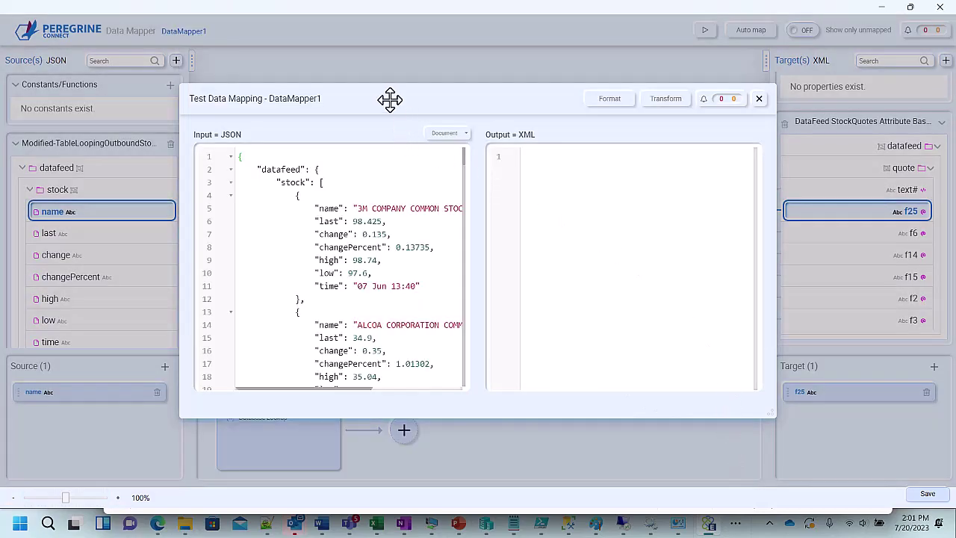
- Enlarge the test dialog and transform the JSON input into XML output, closing the test at the end
drag(391, 98, 253, 42)
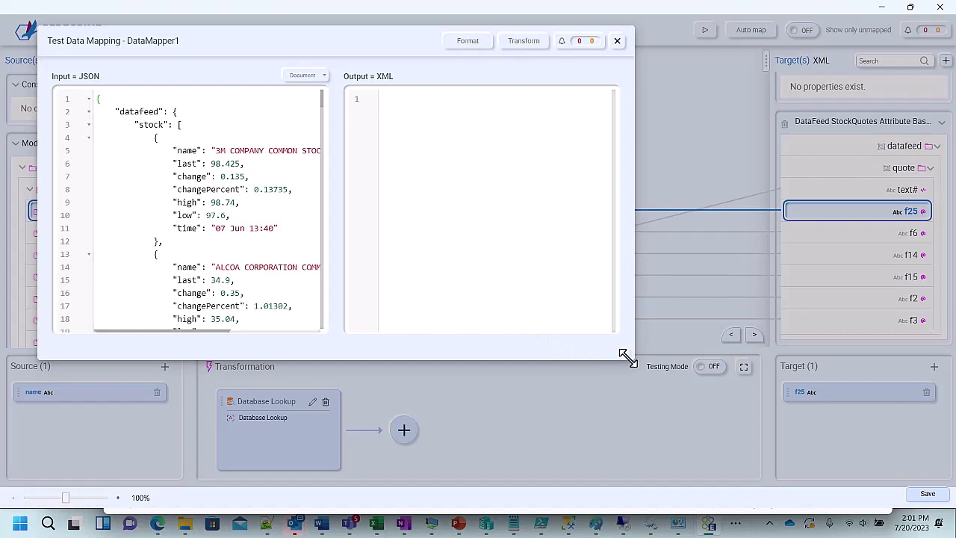
drag(628, 359, 875, 480)
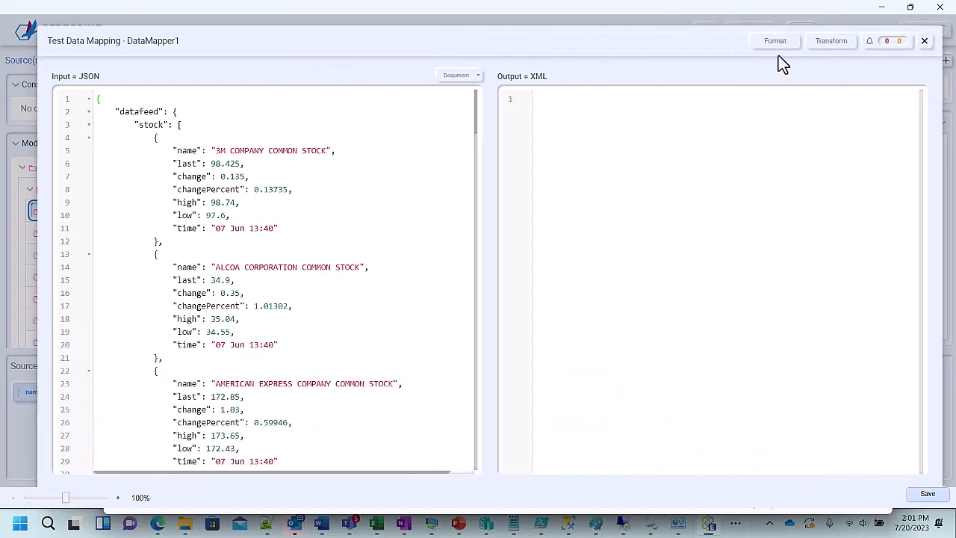
click(832, 31)
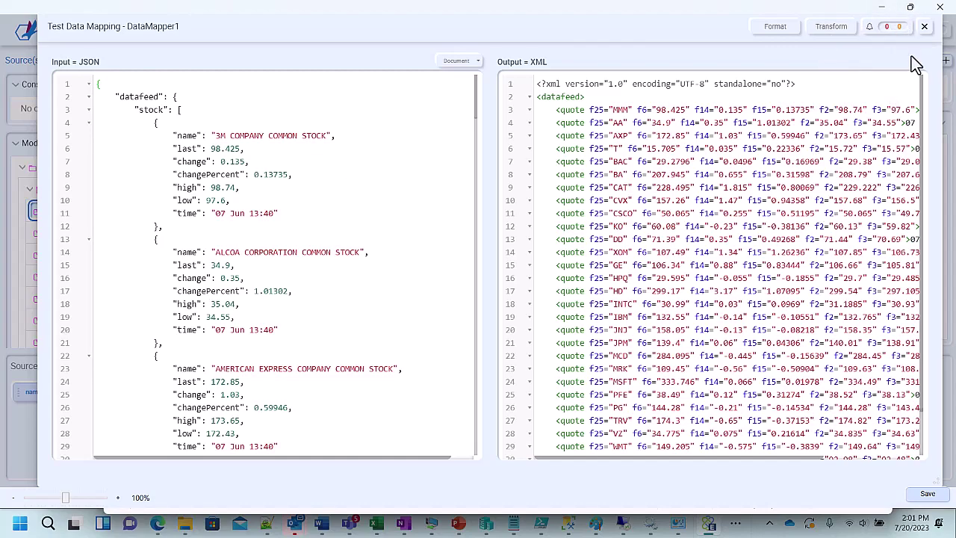
click(924, 26)
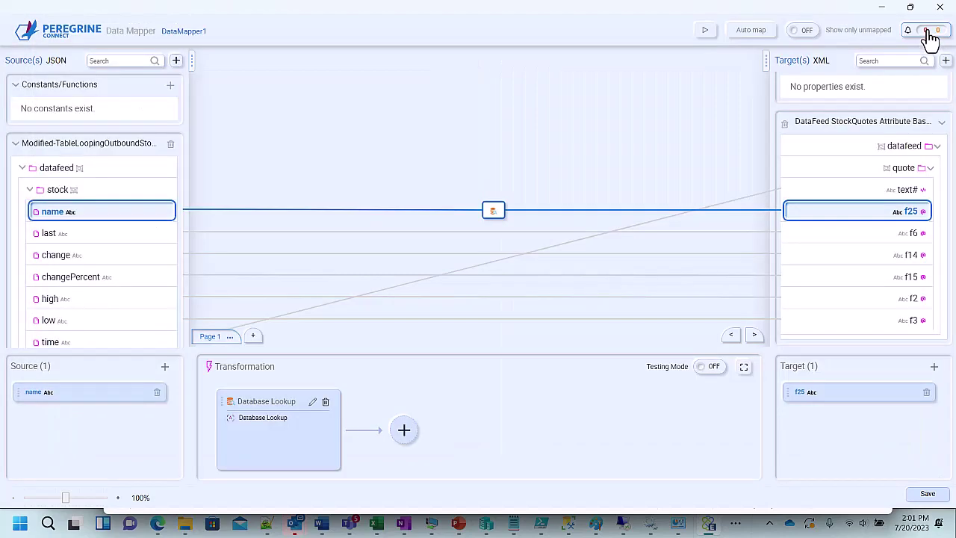